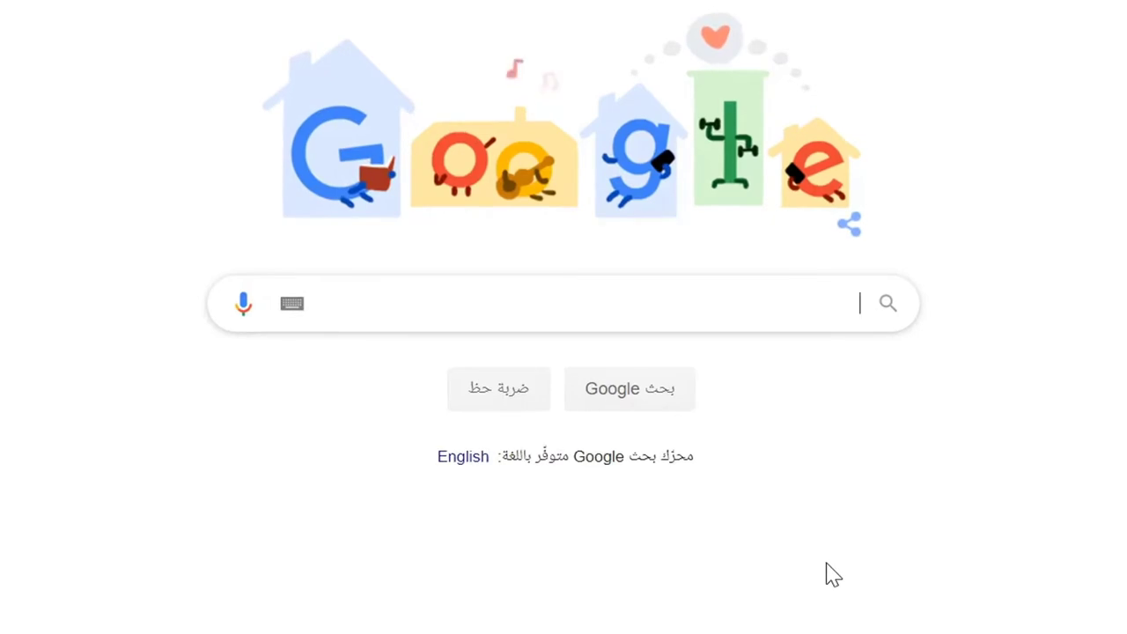
Search Google for "ivms download".
{"action": "type", "text": "ivms"}
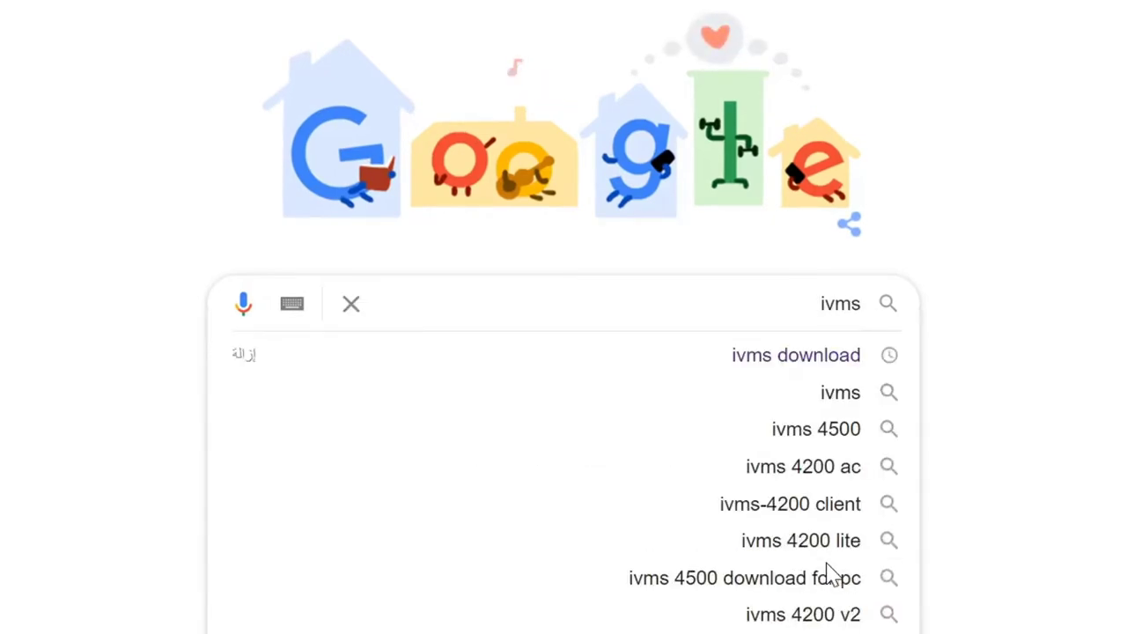
{"action": "type", "text": " d"}
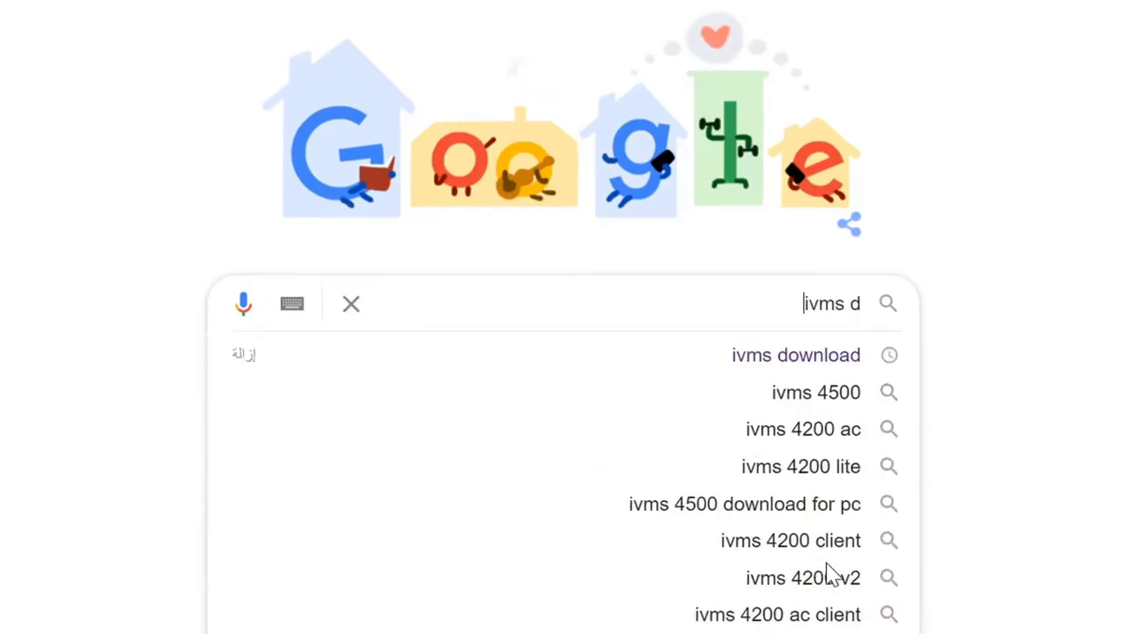
{"action": "type", "text": "ownload"}
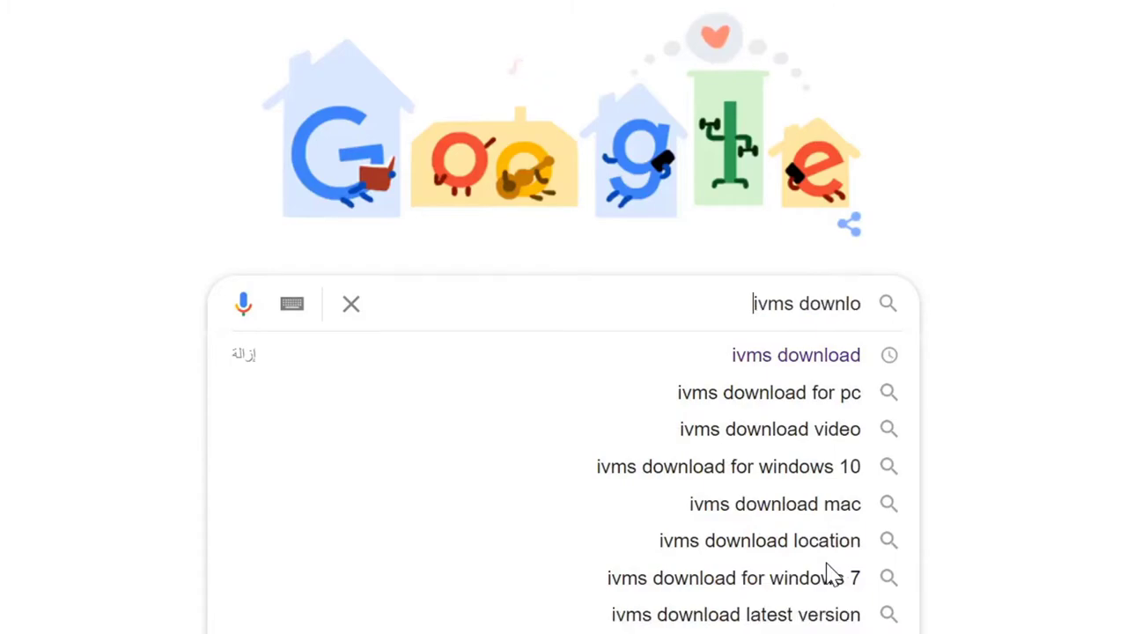
{"action": "key", "text": "Return"}
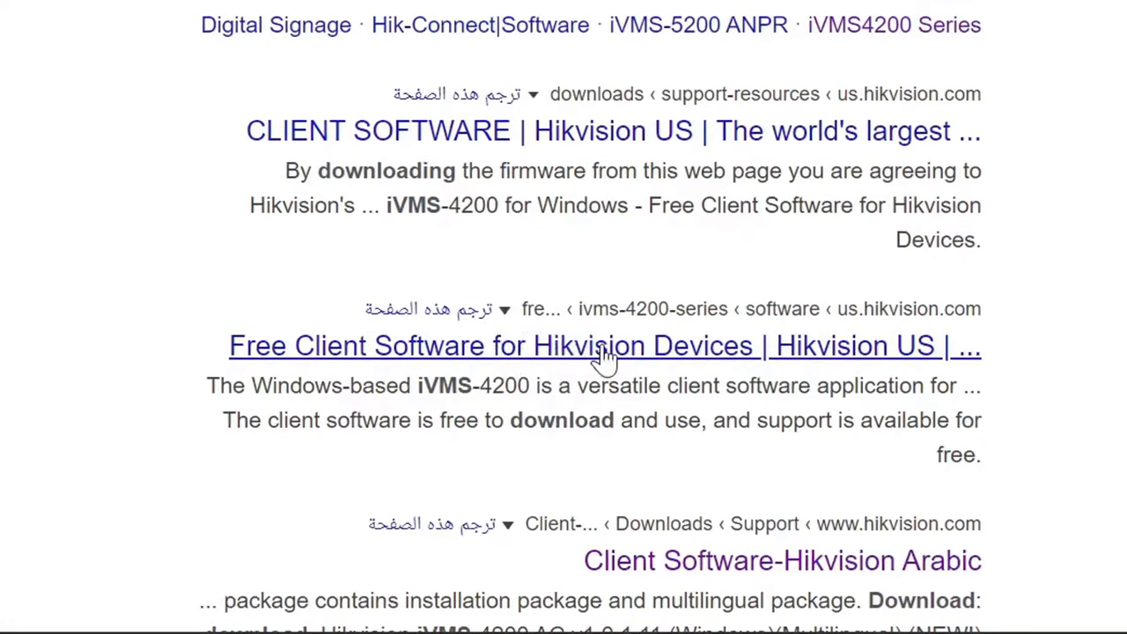
Open the Hikvision US free client software result and download the legacy version ivms-4200_v2.8.2.2_win32.zip.
{"action": "left_click", "coordinate": [563, 352]}
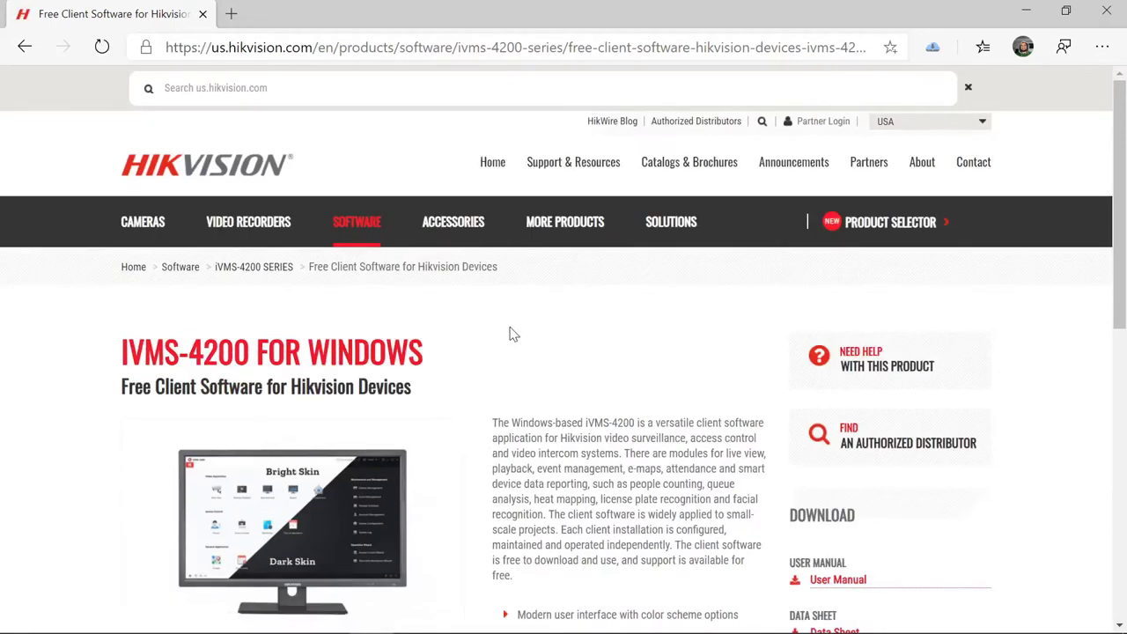
{"action": "scroll", "coordinate": [513, 334], "scroll_direction": "down", "scroll_amount": 5}
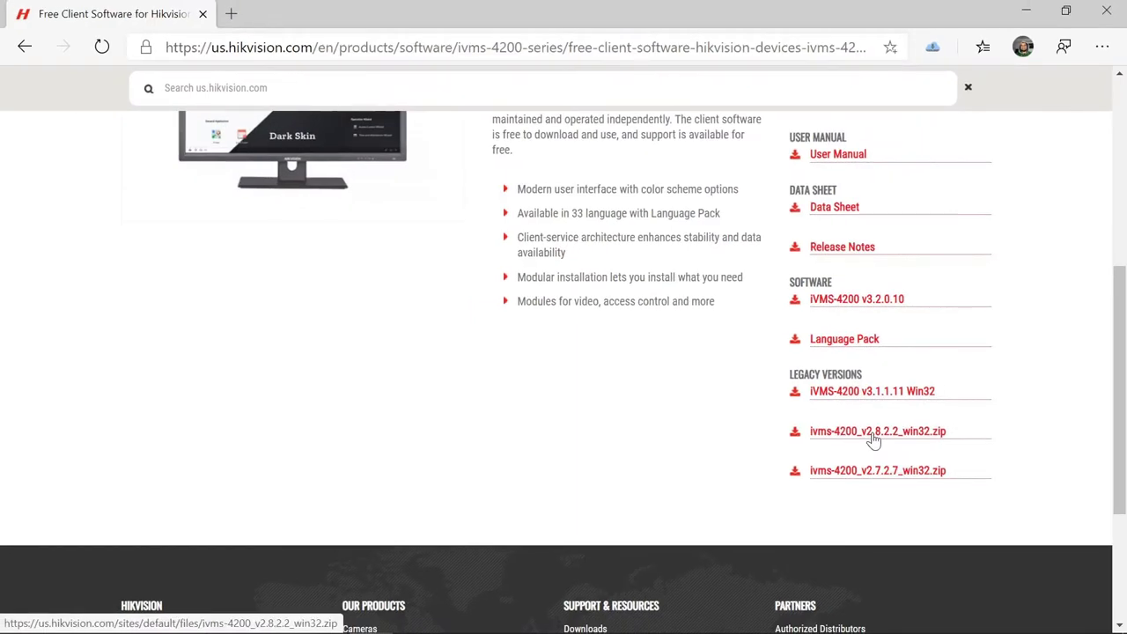
{"action": "left_click", "coordinate": [874, 435]}
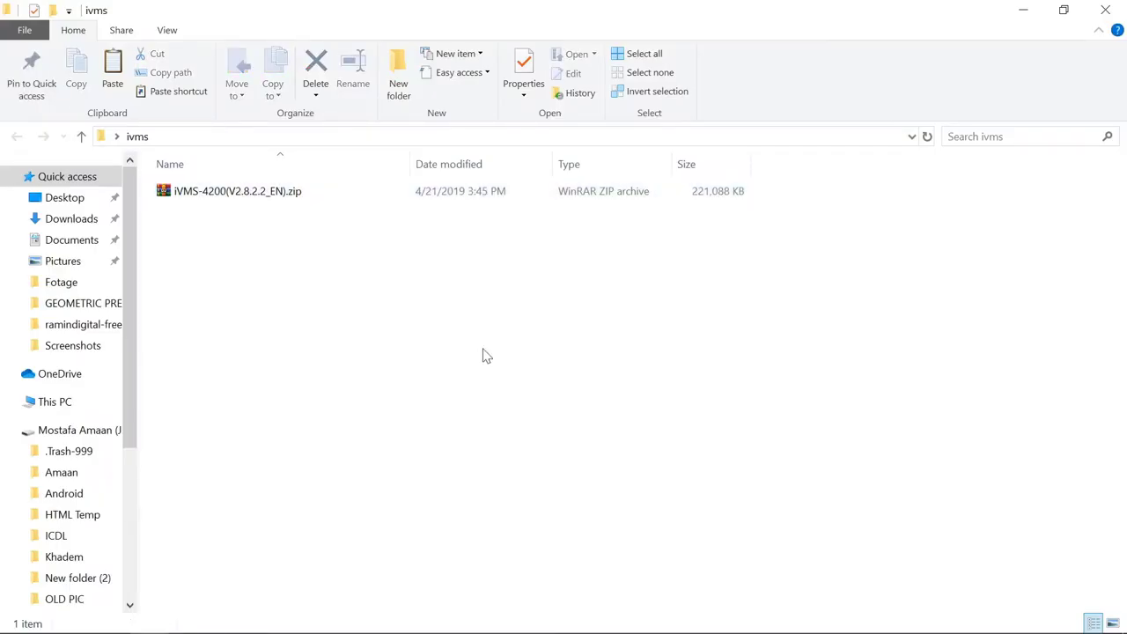
Extract iVMS-4200(V2.8.2.2_EN).zip with WinRAR to the suggested iVMS-4200(V2.8.2.2_EN) folder inside the ivms folder.
{"action": "right_click", "coordinate": [275, 200]}
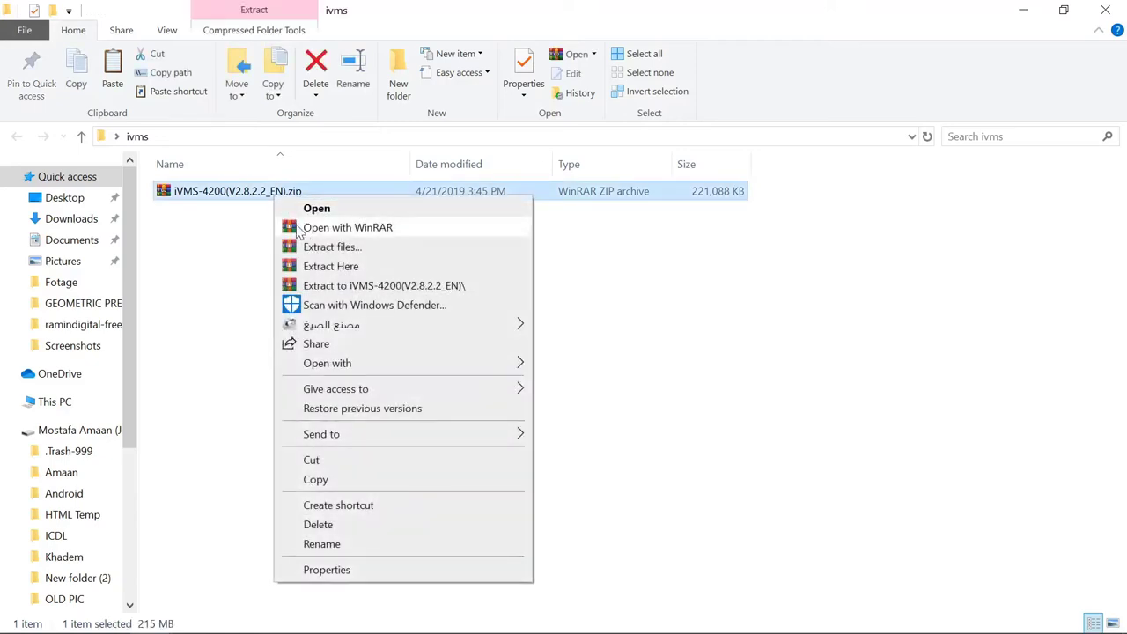
{"action": "left_click", "coordinate": [332, 251]}
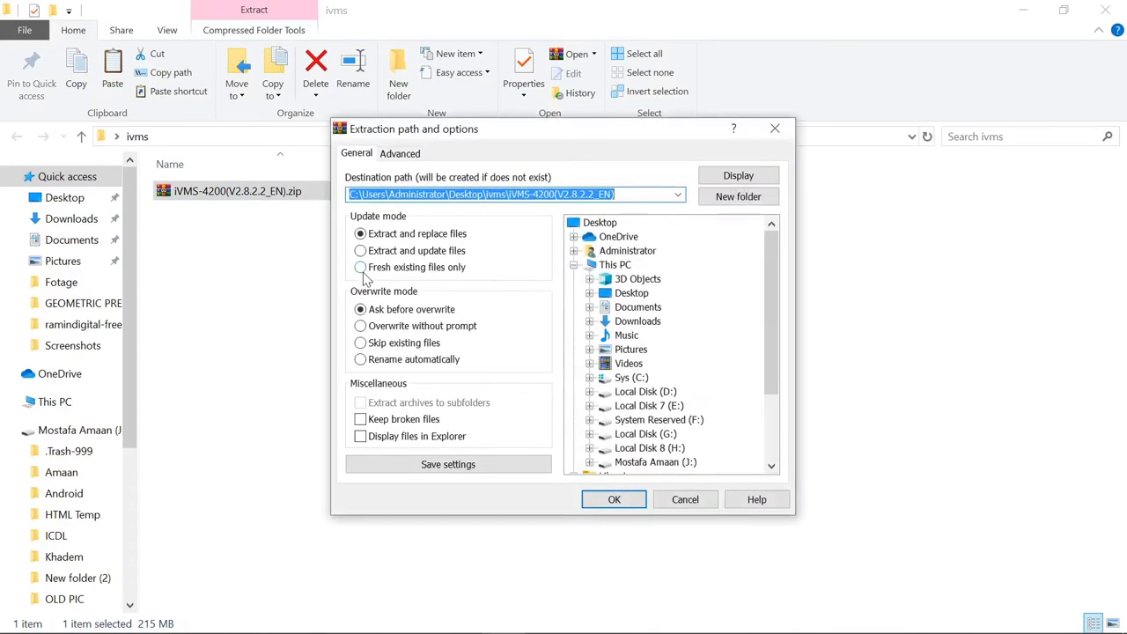
{"action": "left_click", "coordinate": [615, 499]}
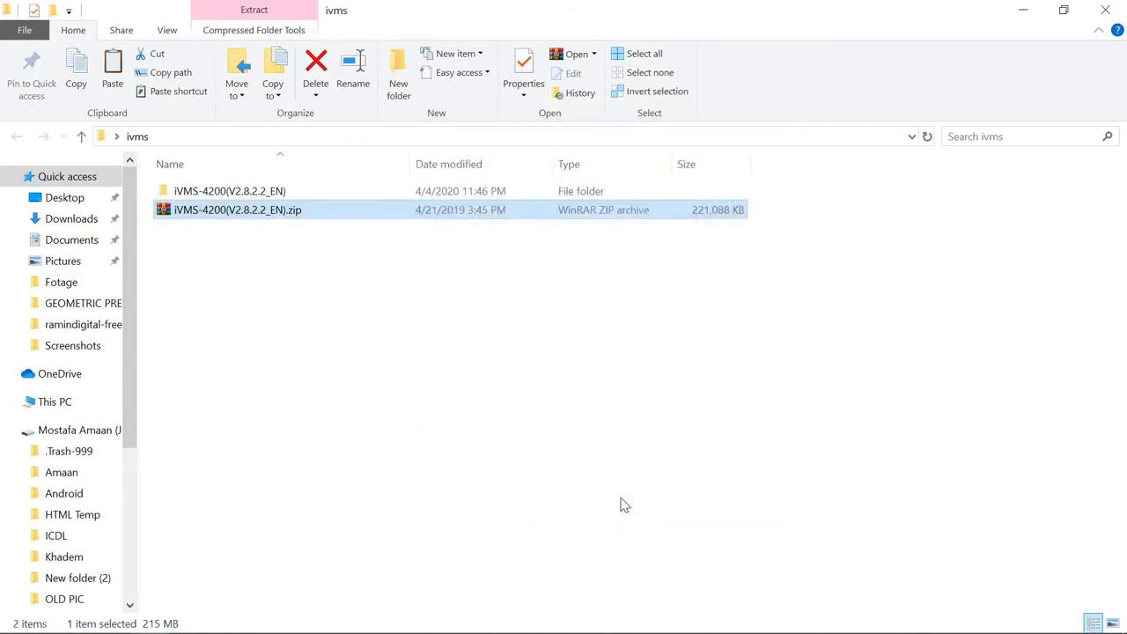
Open the extracted iVMS-4200(V2.8.2.2_EN) folder and launch the iVMS-4200(V2.8.2.2_EN).exe installer.
{"action": "double_click", "coordinate": [213, 191]}
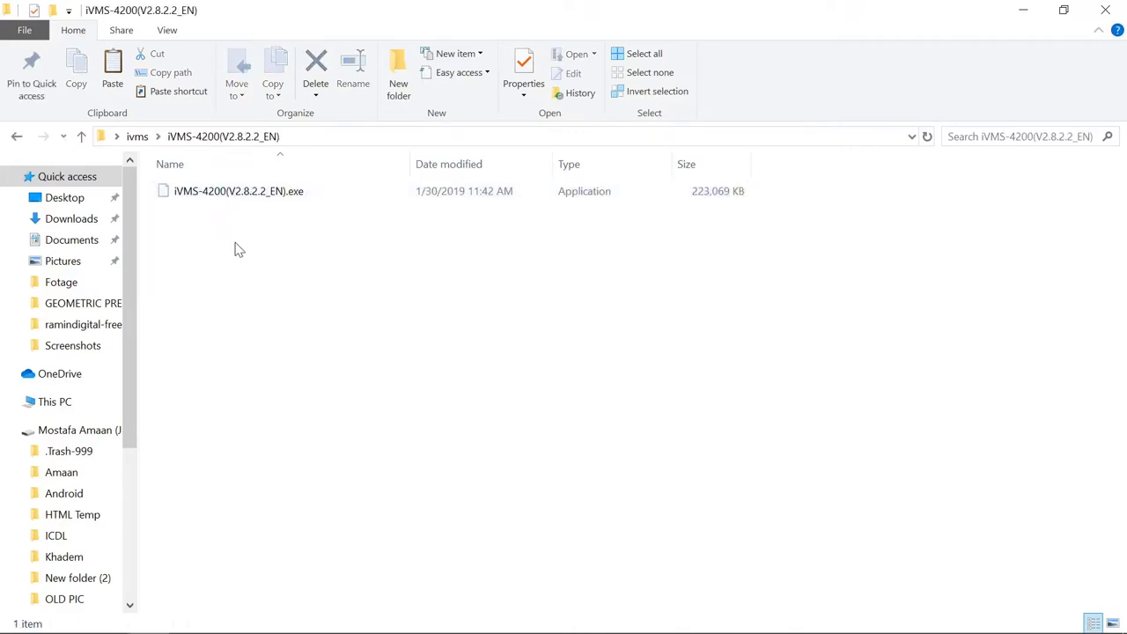
{"action": "left_click", "coordinate": [211, 200]}
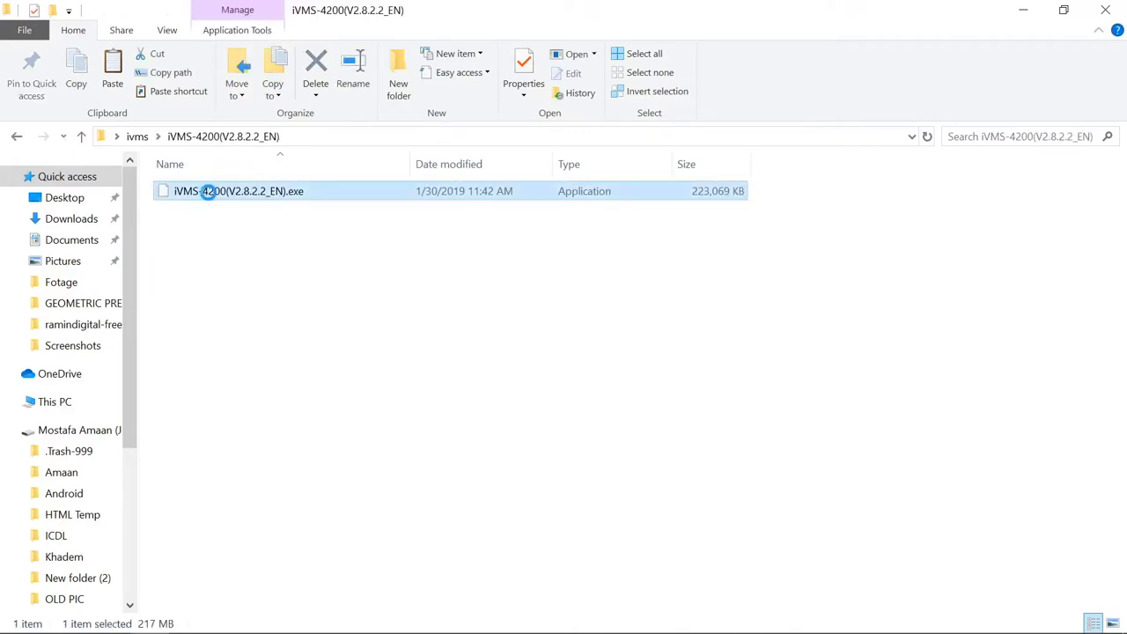
{"action": "right_click", "coordinate": [212, 199]}
{"action": "left_click", "coordinate": [236, 183]}
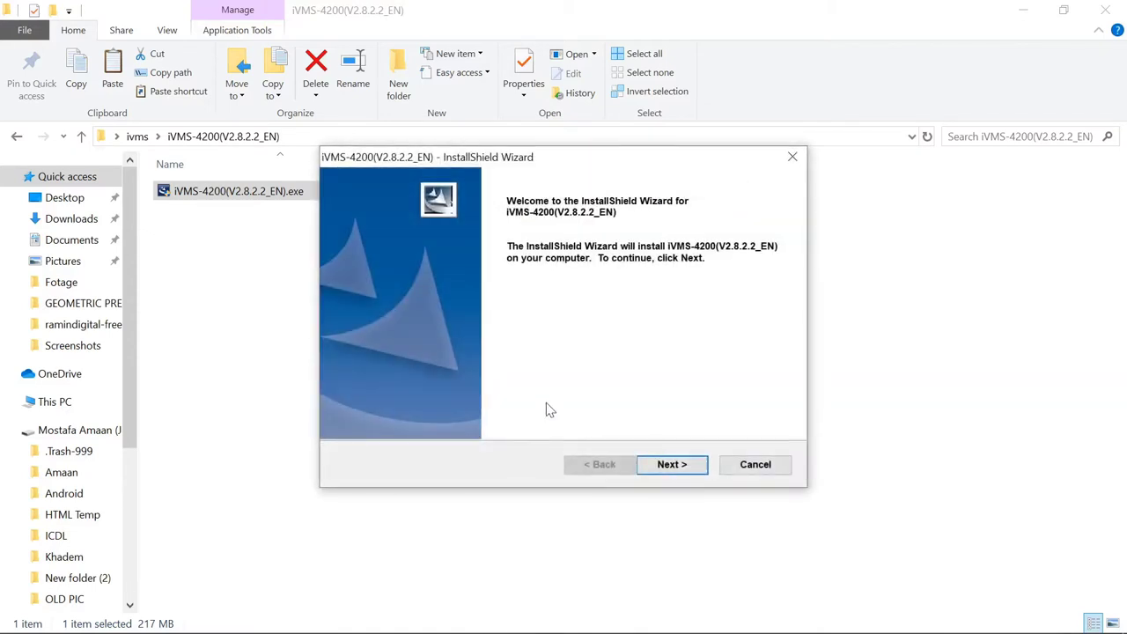
Accept the license agreement and install iVMS-4200 with only the Client feature in the default destination folder, through to finishing the wizard.
{"action": "left_click", "coordinate": [688, 470]}
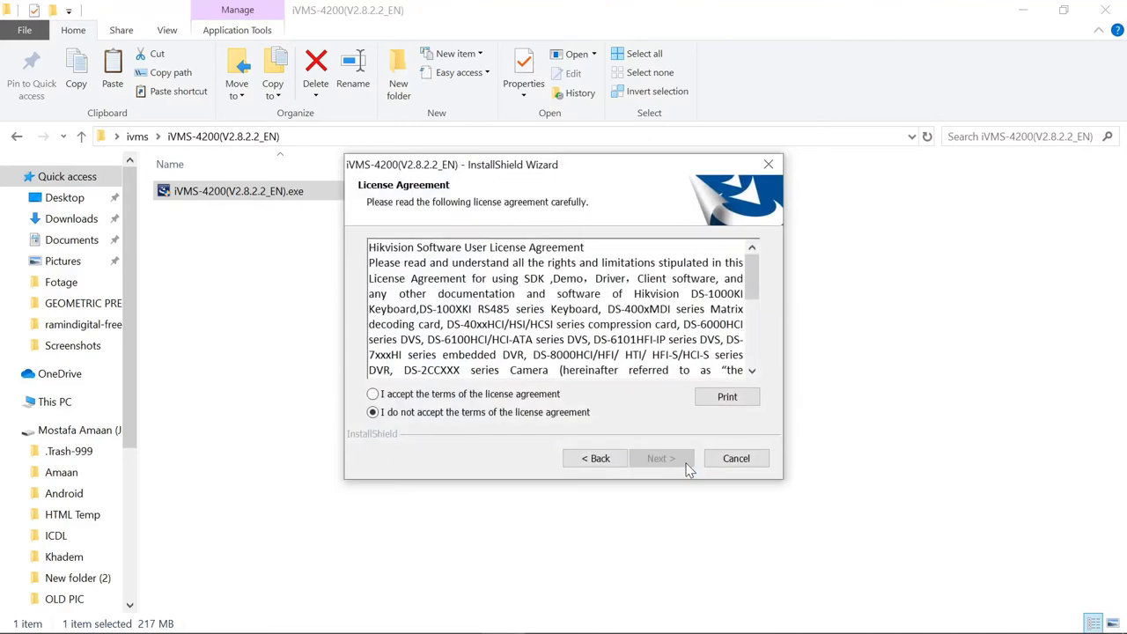
{"action": "left_click", "coordinate": [373, 394]}
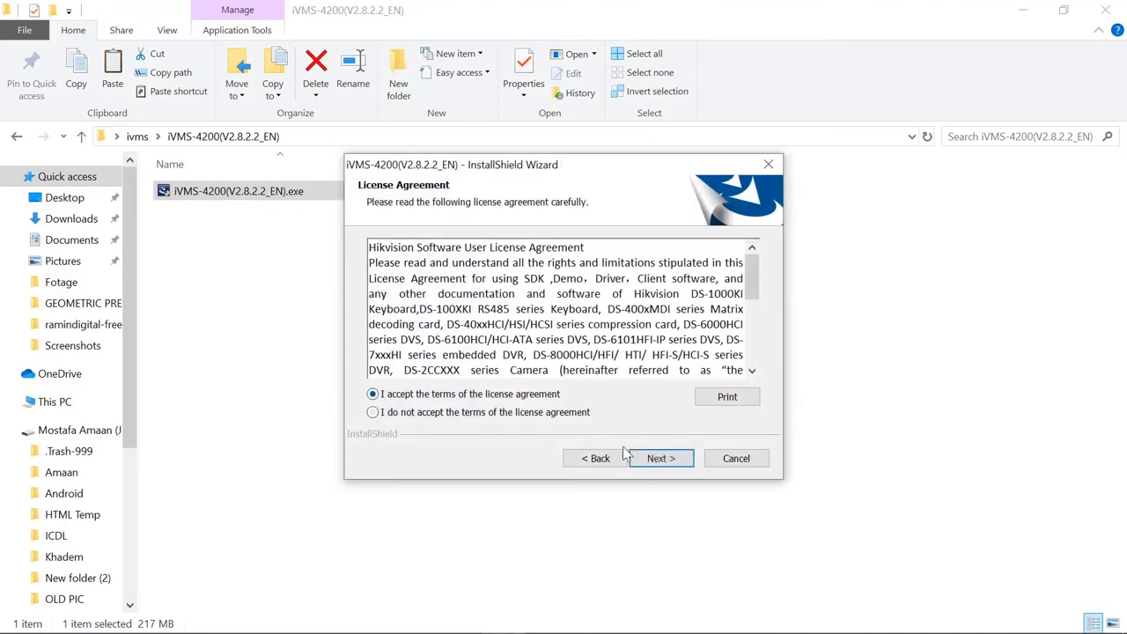
{"action": "left_click", "coordinate": [652, 460]}
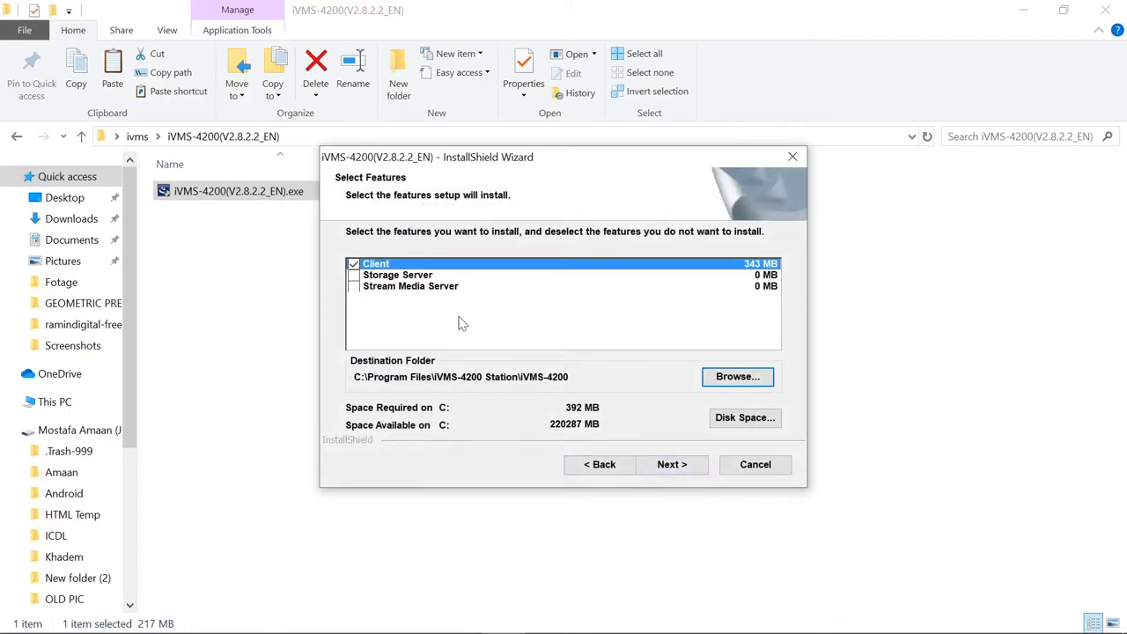
{"action": "left_click", "coordinate": [674, 465]}
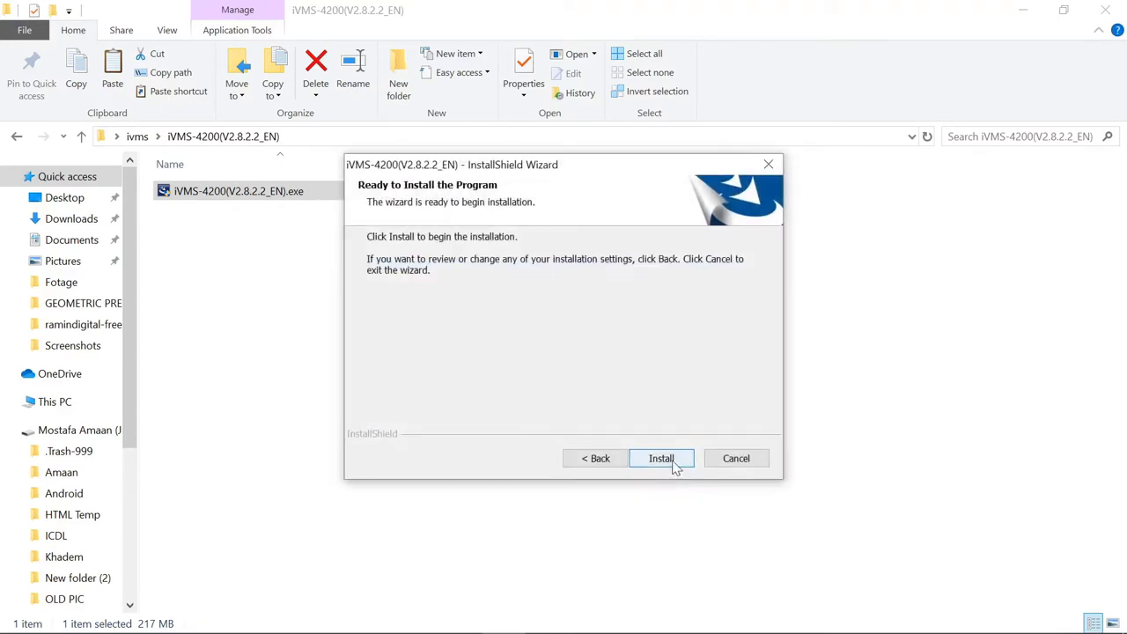
{"action": "left_click", "coordinate": [661, 458]}
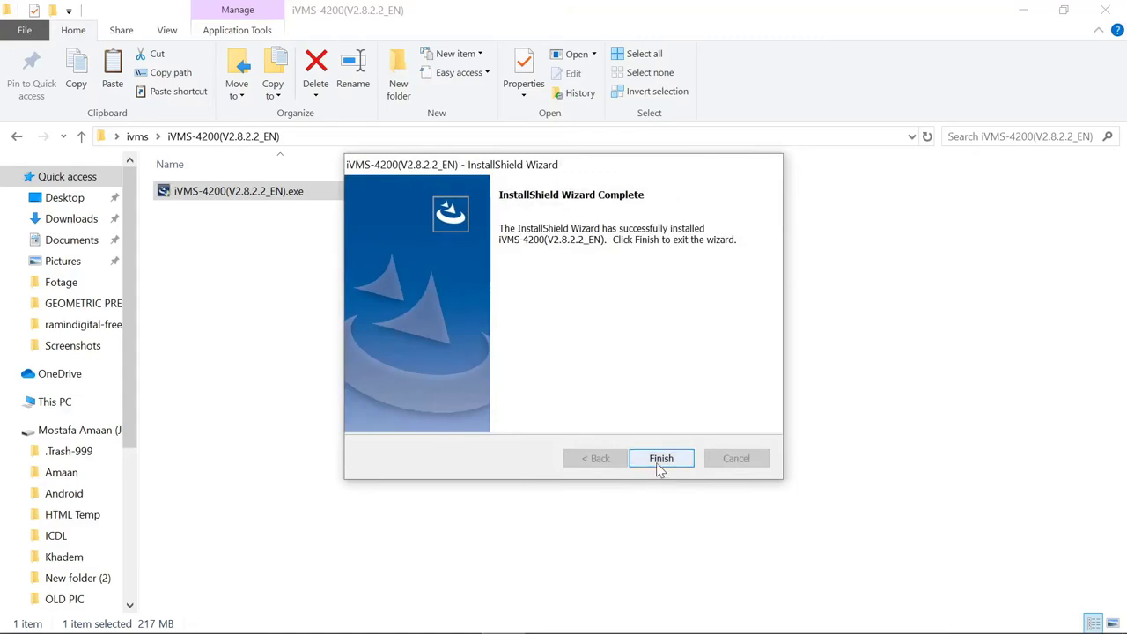
{"action": "left_click", "coordinate": [659, 461]}
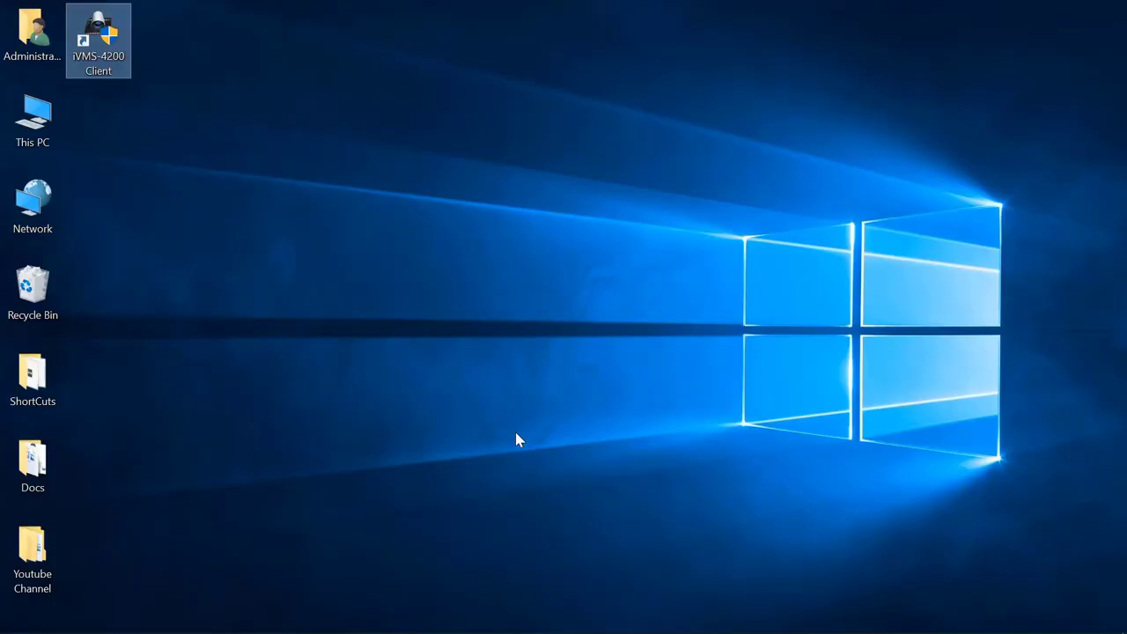
Start the iVMS-4200 Client and register the super user admin, entering and confirming its password with auto-login left off.
{"action": "left_click", "coordinate": [648, 474]}
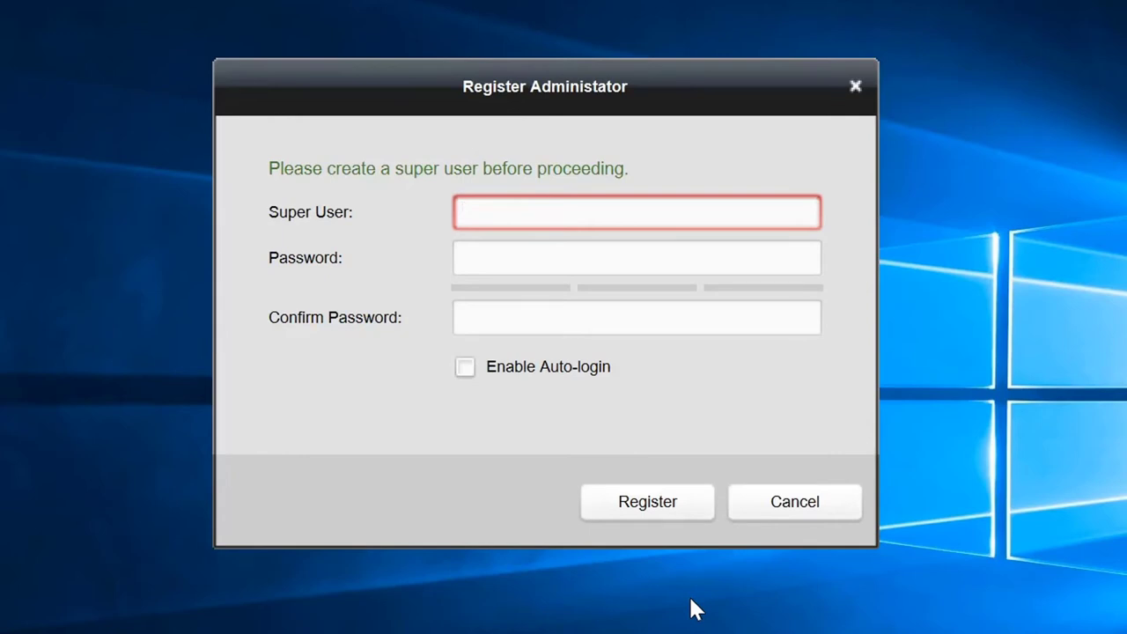
{"action": "type", "text": "admin"}
{"action": "key", "text": "Tab"}
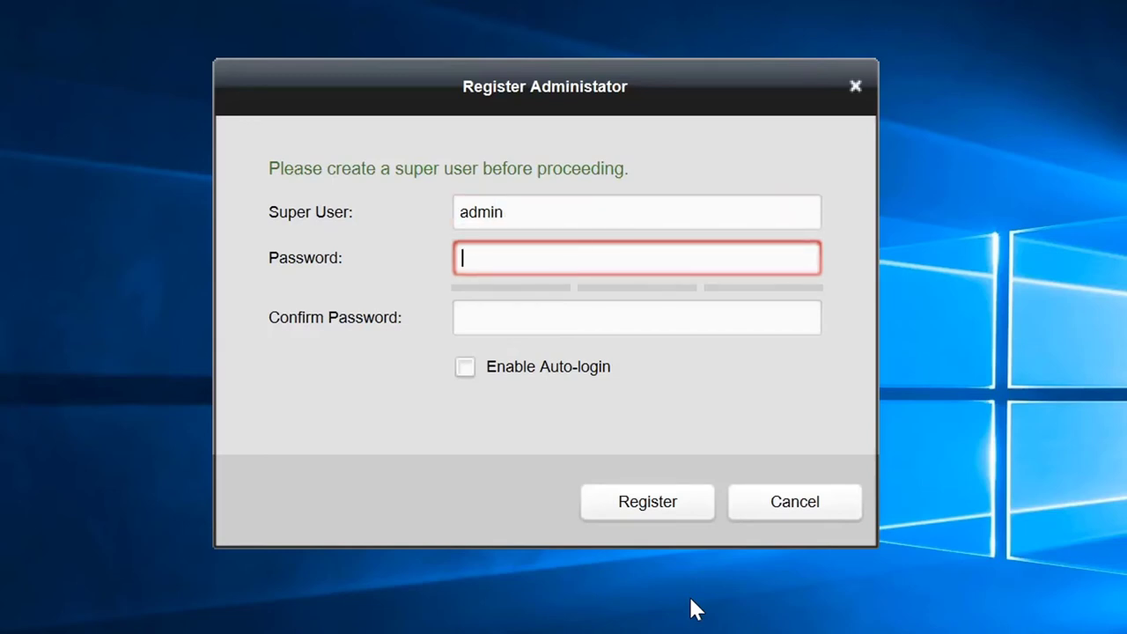
{"action": "type", "text": "•••••••••"}
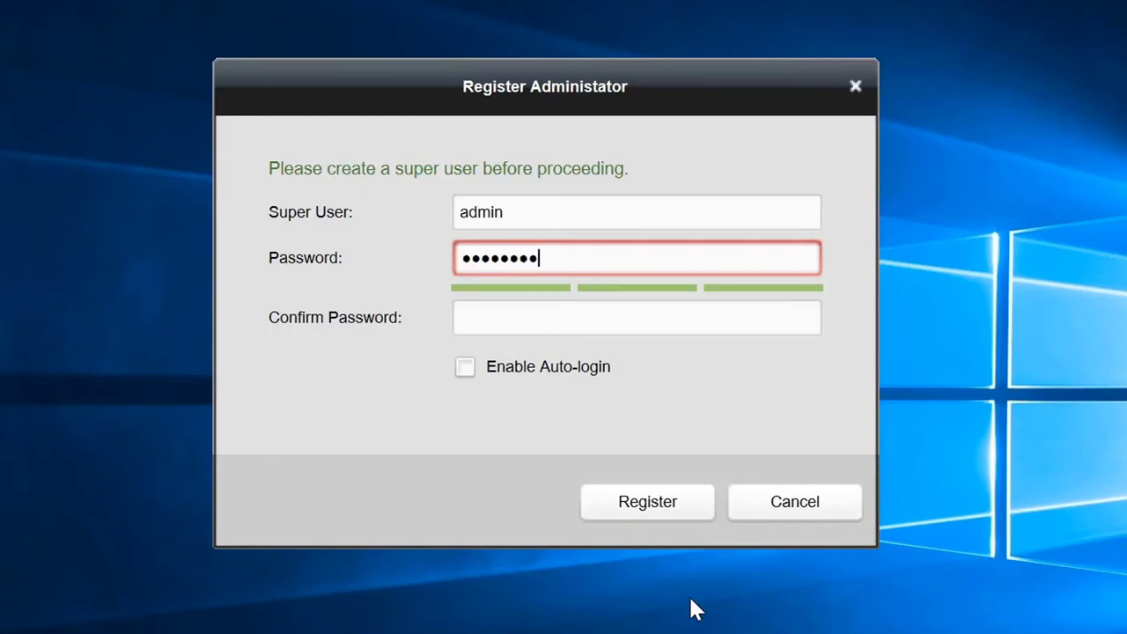
{"action": "key", "text": "Tab"}
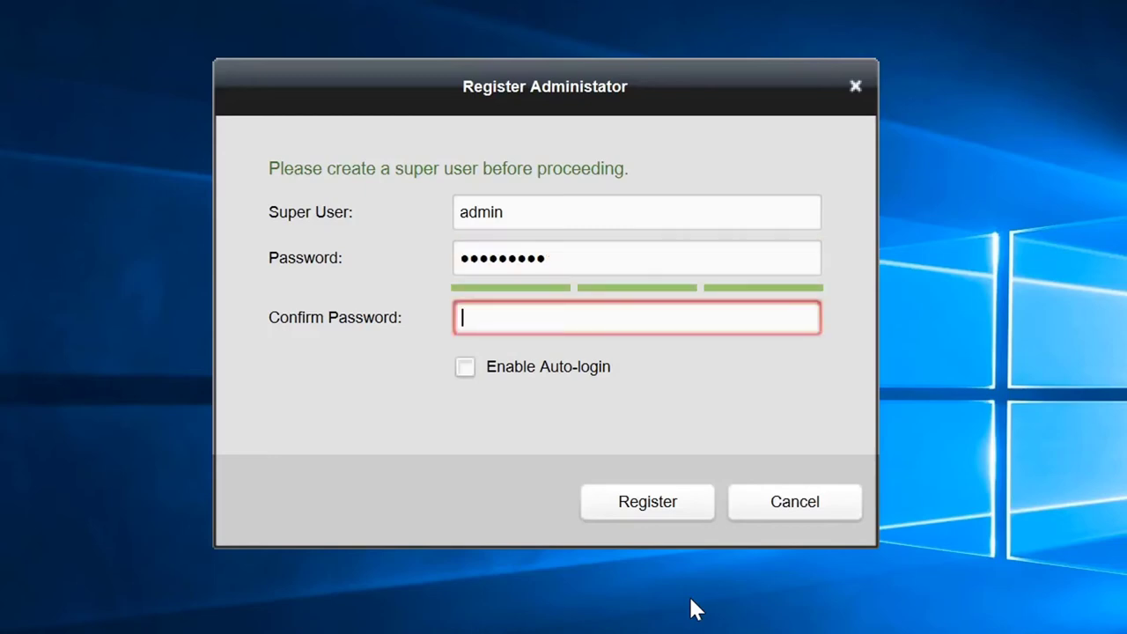
{"action": "type", "text": "•••••••••"}
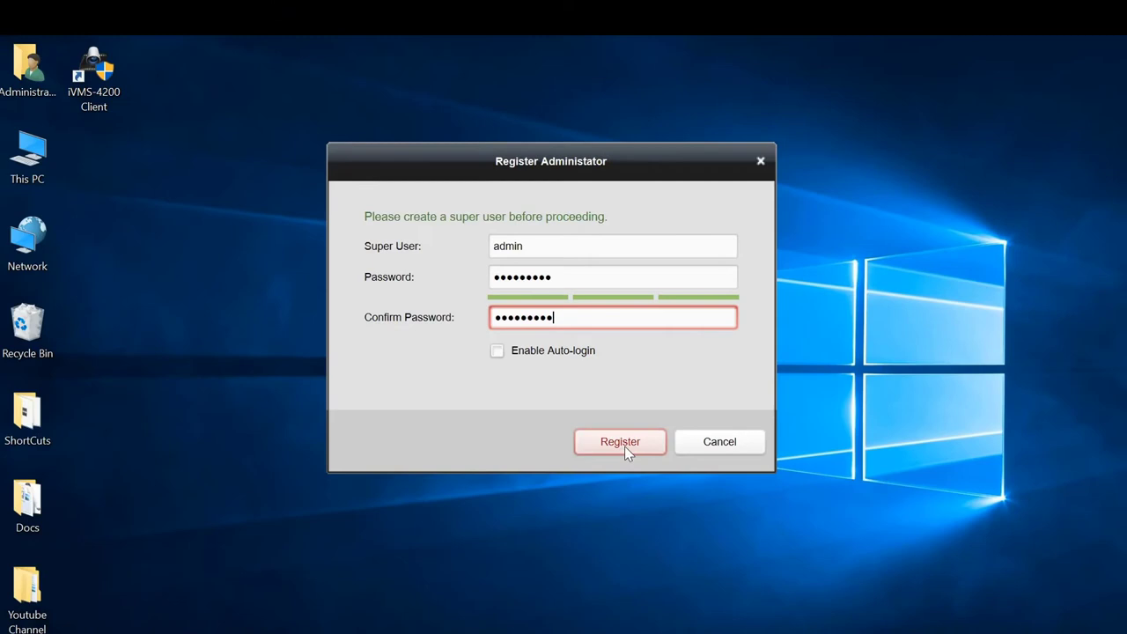
{"action": "left_click", "coordinate": [627, 450]}
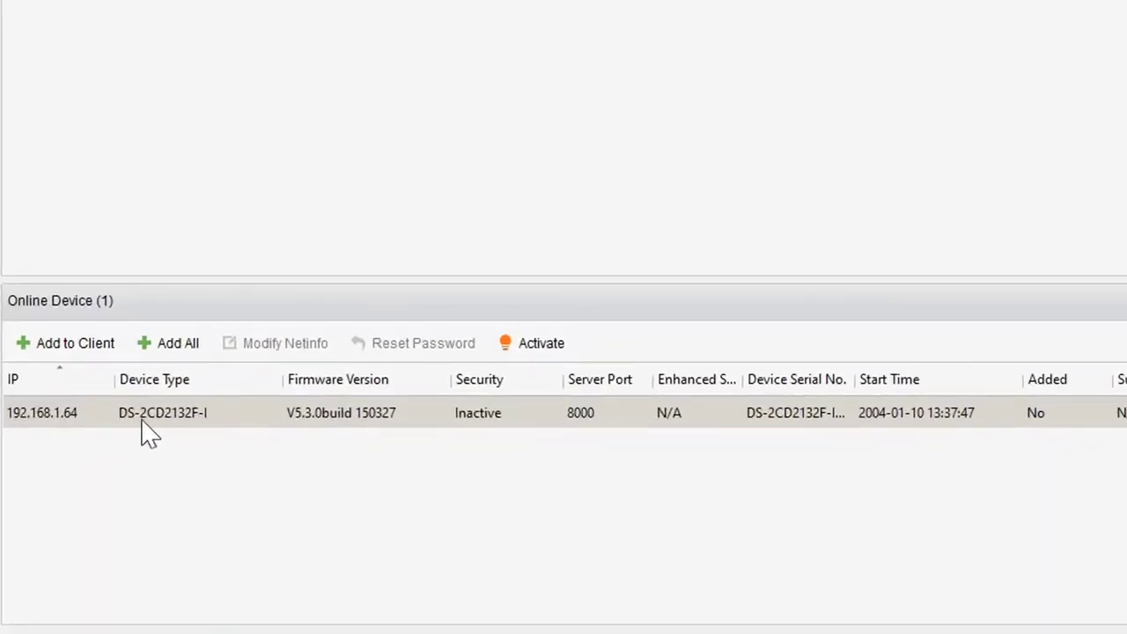
Activate the online camera DS-2CD2132F-I at 192.168.1.64 by entering and confirming a password for its admin user.
{"action": "left_click", "coordinate": [535, 345]}
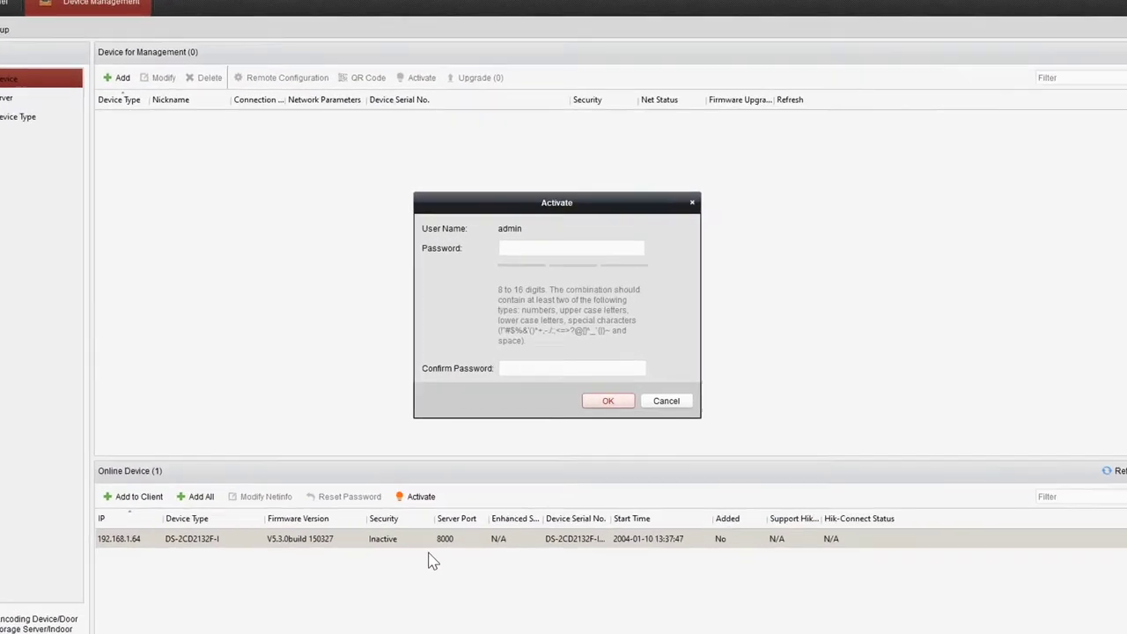
{"action": "left_click", "coordinate": [518, 249]}
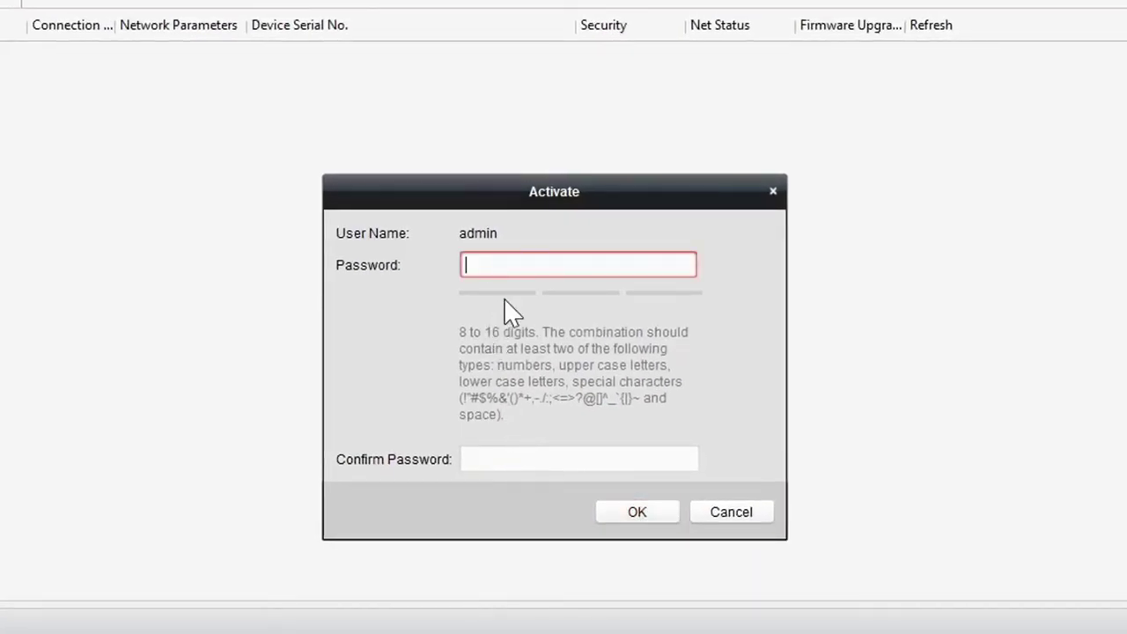
{"action": "type", "text": "aaa"}
{"action": "type", "text": "aaa"}
{"action": "key", "text": "Tab"}
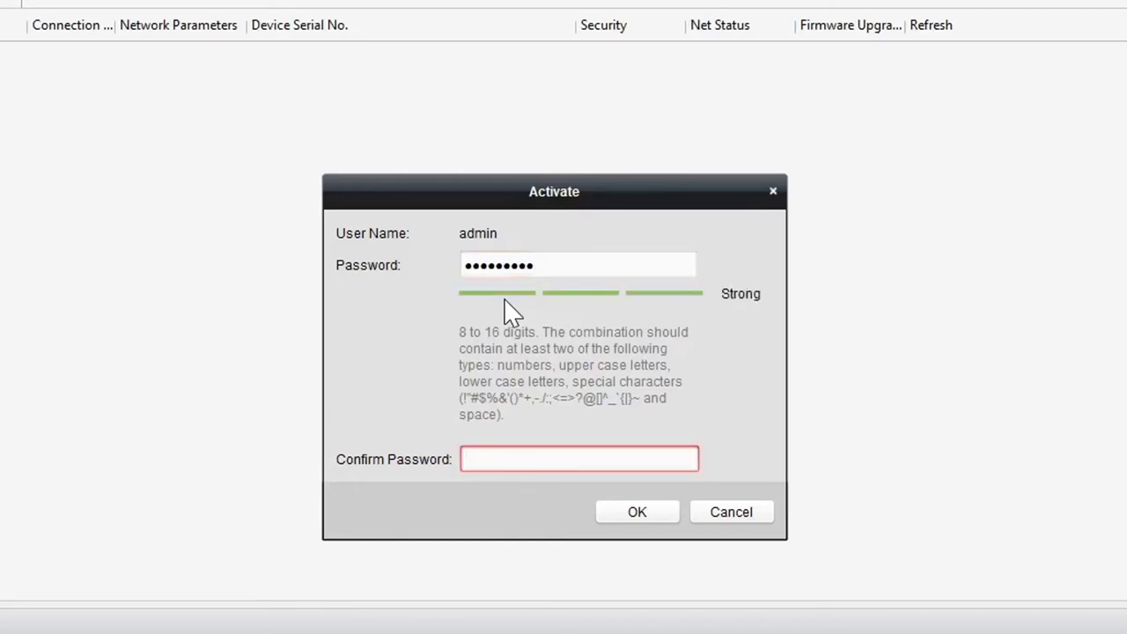
{"action": "type", "text": "aaaaaaaaaa"}
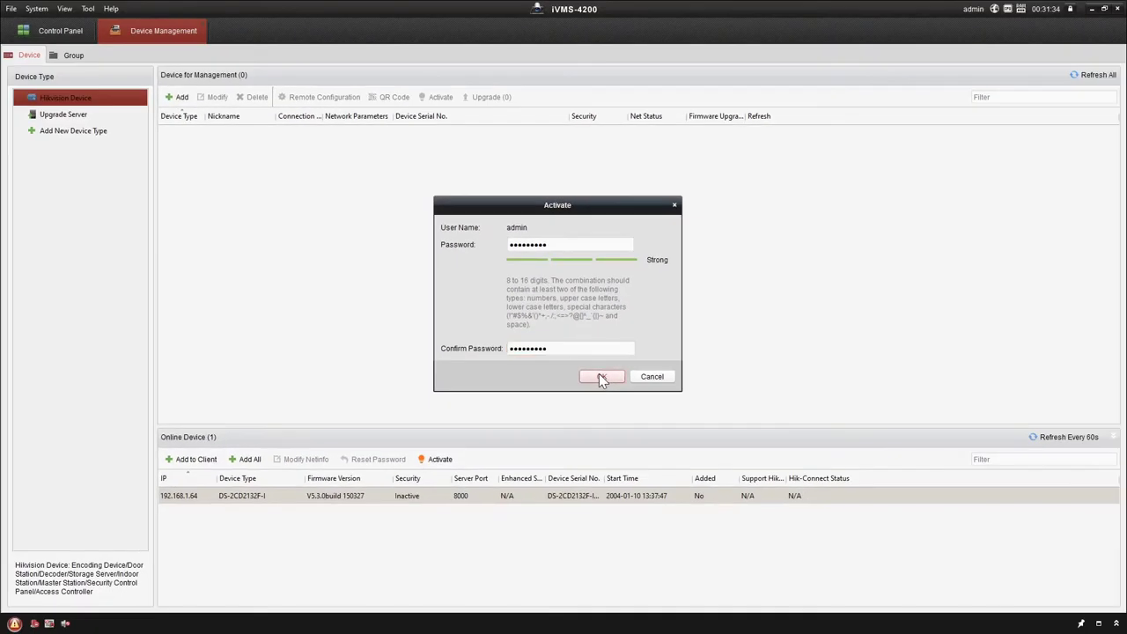
{"action": "left_click", "coordinate": [601, 377]}
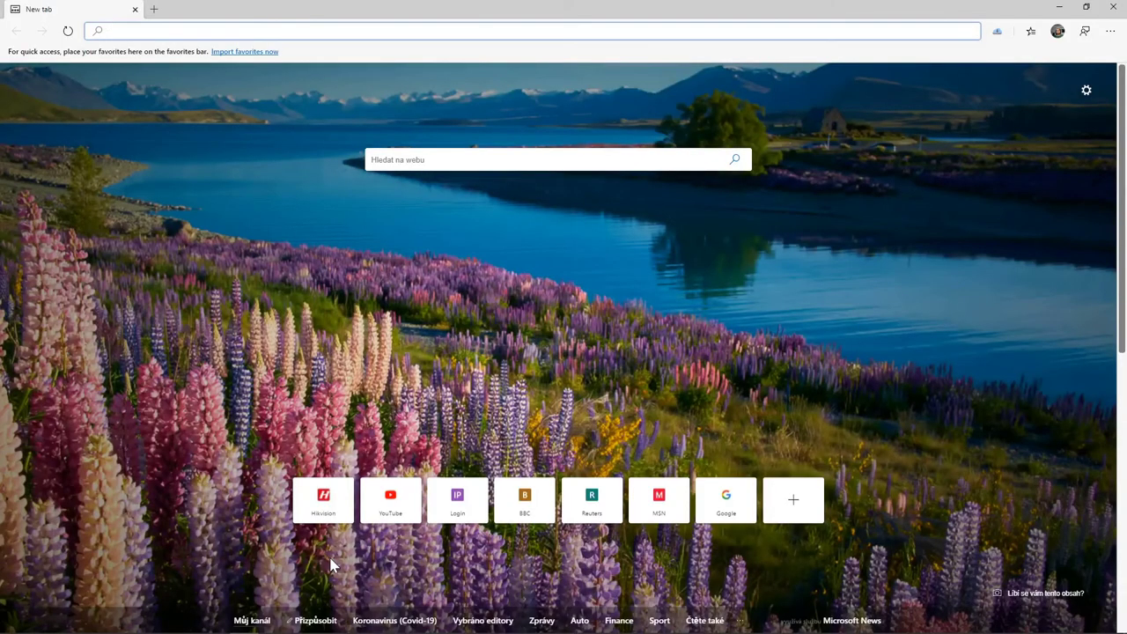
Switch to the Edge browser and open the camera's web page at 192.168.1.64.
{"action": "type", "text": "192.1"}
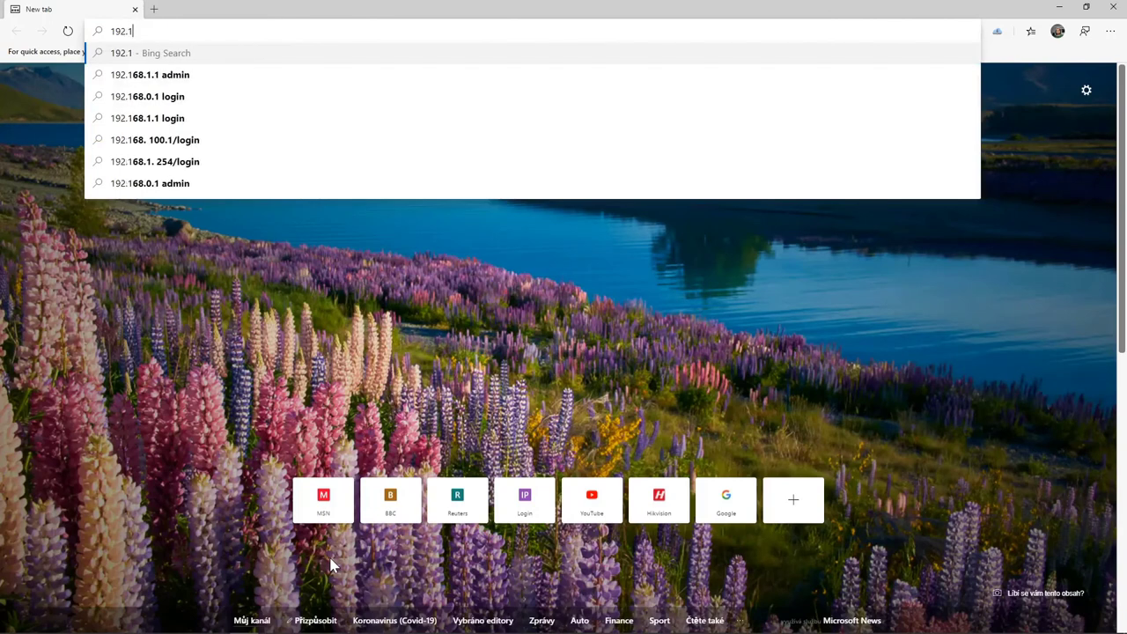
{"action": "type", "text": "68.1."}
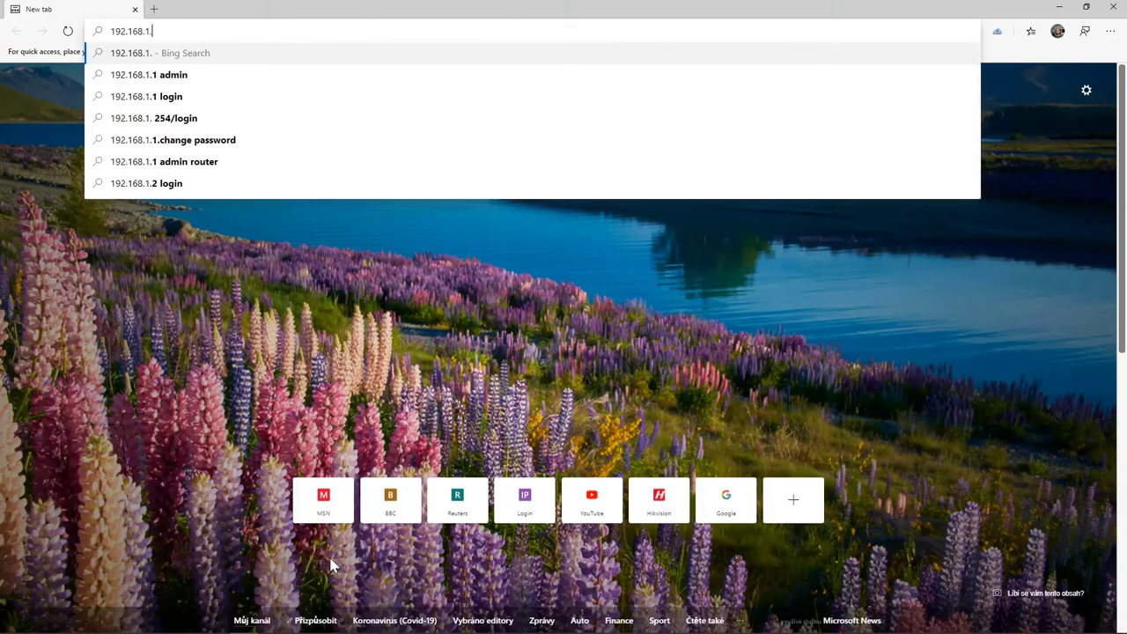
{"action": "type", "text": "64"}
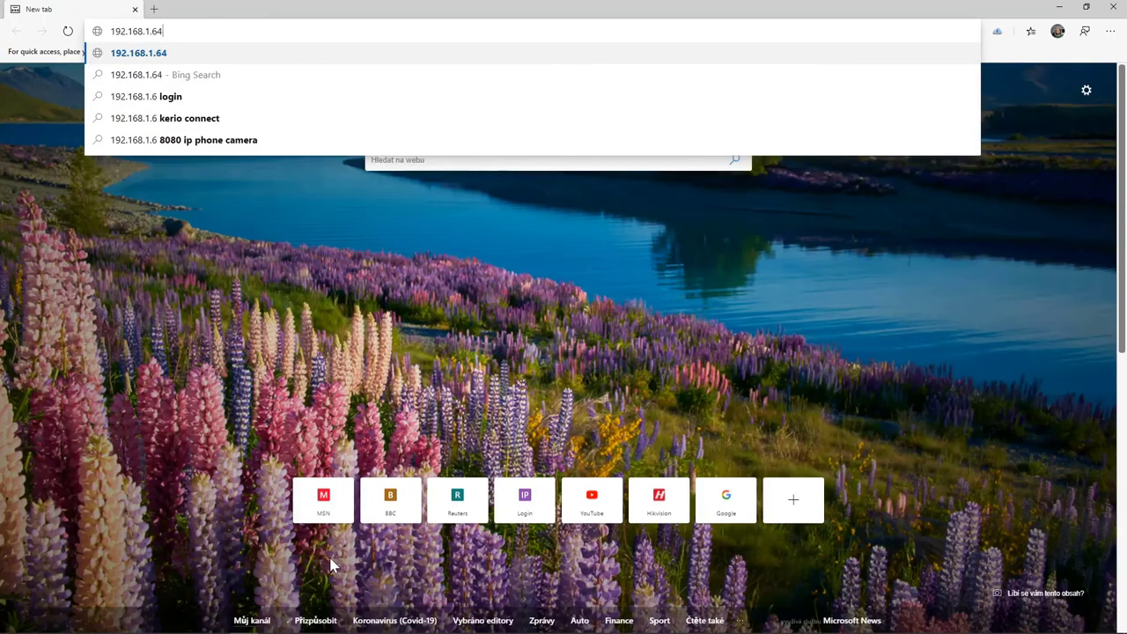
{"action": "key", "text": "Return"}
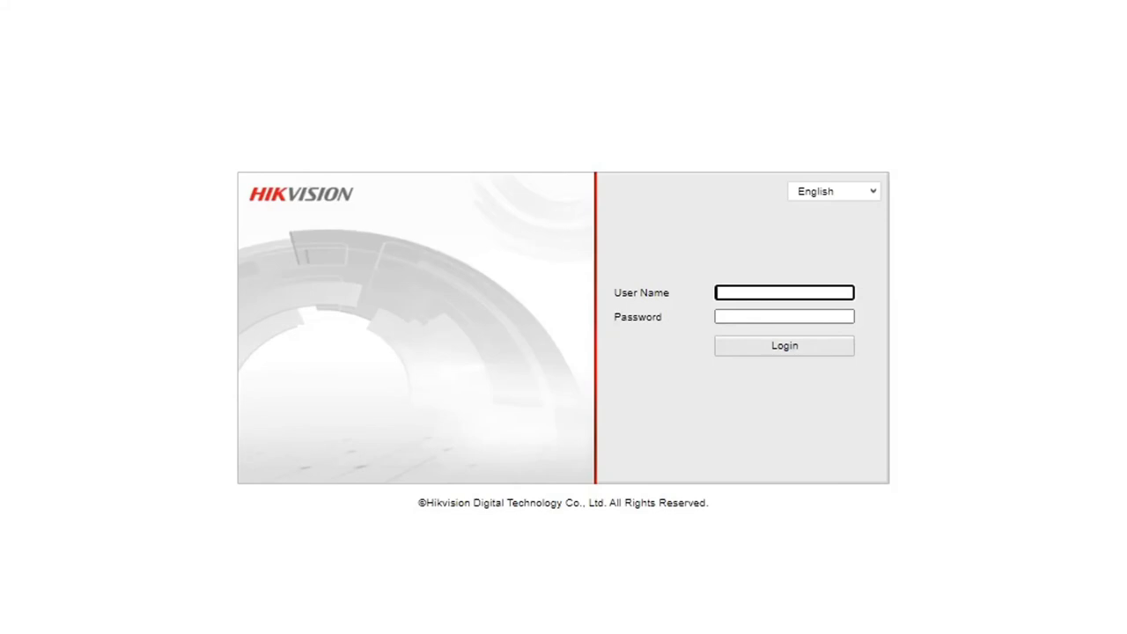
Log in to the camera's web page as admin with the account password, and dismiss the browser's offer to save it.
{"action": "type", "text": "admin"}
{"action": "key", "text": "Tab"}
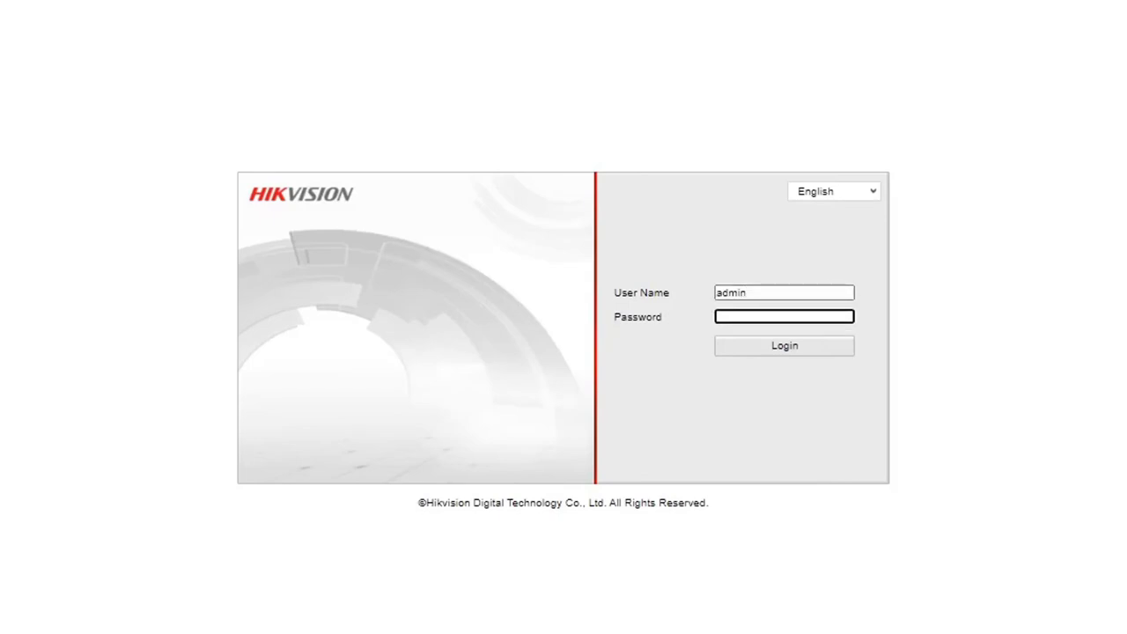
{"action": "type", "text": "•••••••••"}
{"action": "key", "text": "Return"}
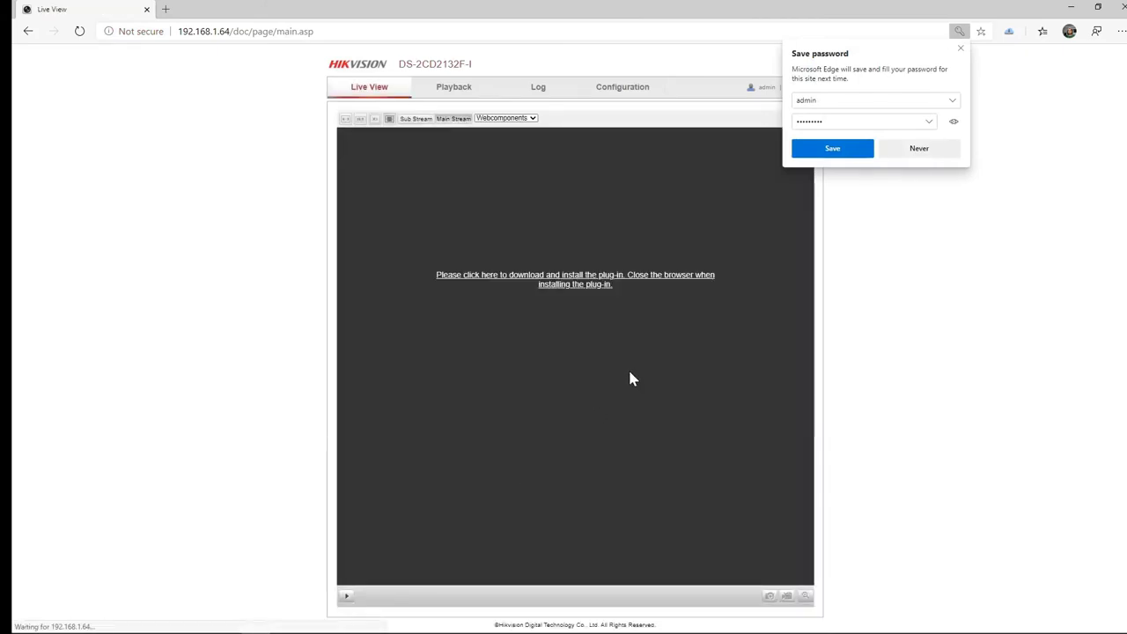
{"action": "left_click", "coordinate": [960, 49]}
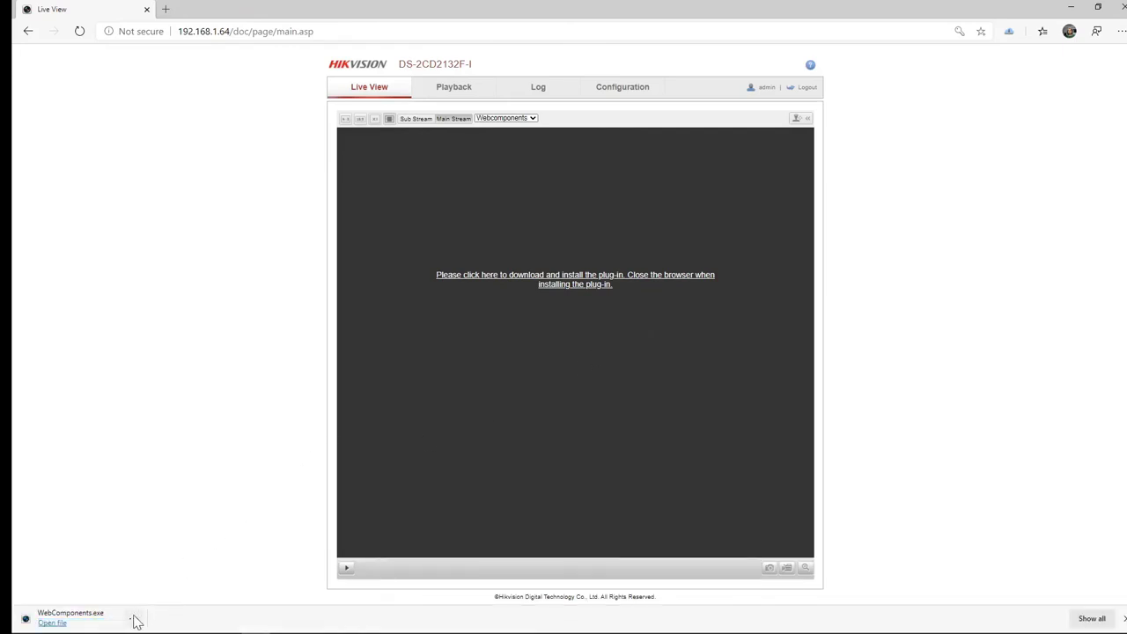
Run the downloaded WebComponents.exe and install the Web Components plug-in, through to finishing the setup wizard.
{"action": "left_click", "coordinate": [53, 623]}
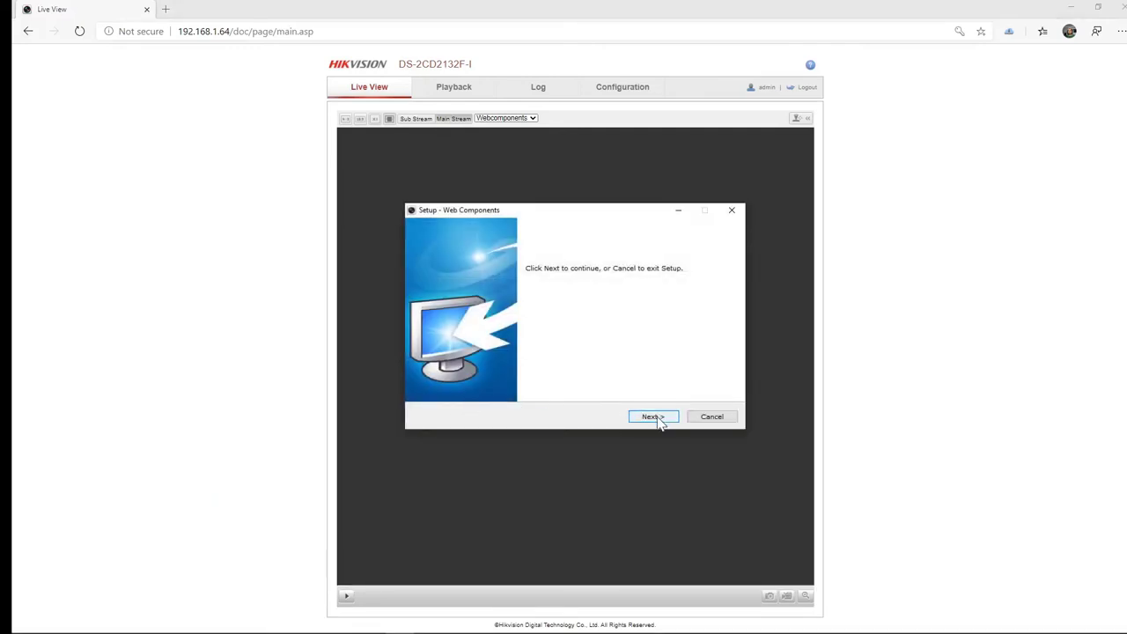
{"action": "left_click", "coordinate": [653, 416]}
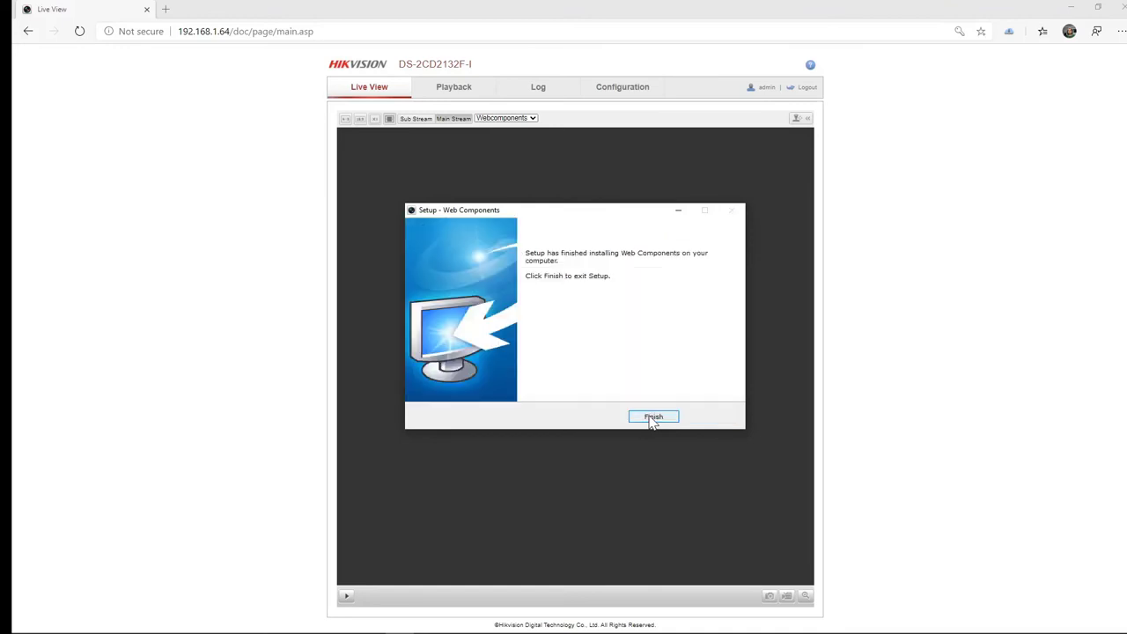
{"action": "left_click", "coordinate": [652, 417]}
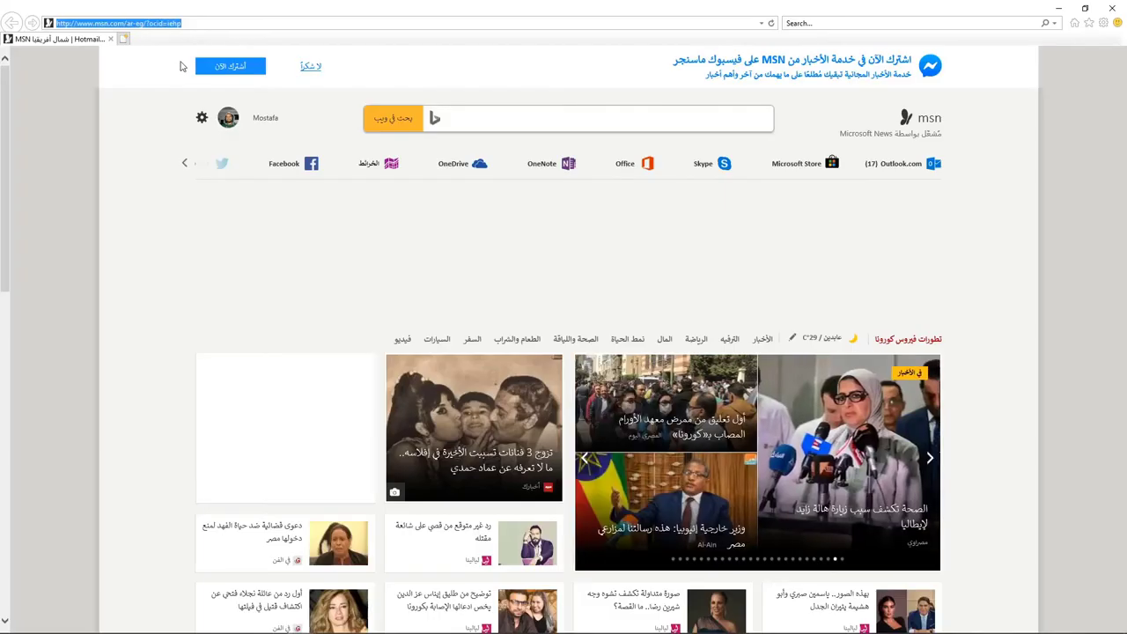
Switch to Internet Explorer and open the camera's web page at 192.168.1.64.
{"action": "type", "text": "192"}
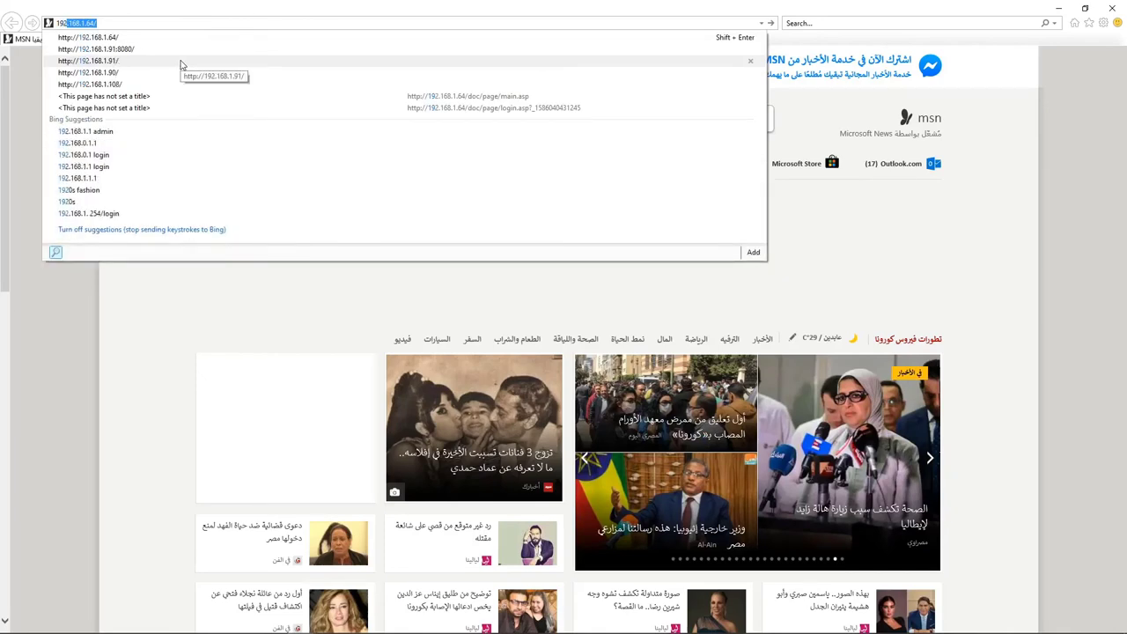
{"action": "type", "text": ".168.1"}
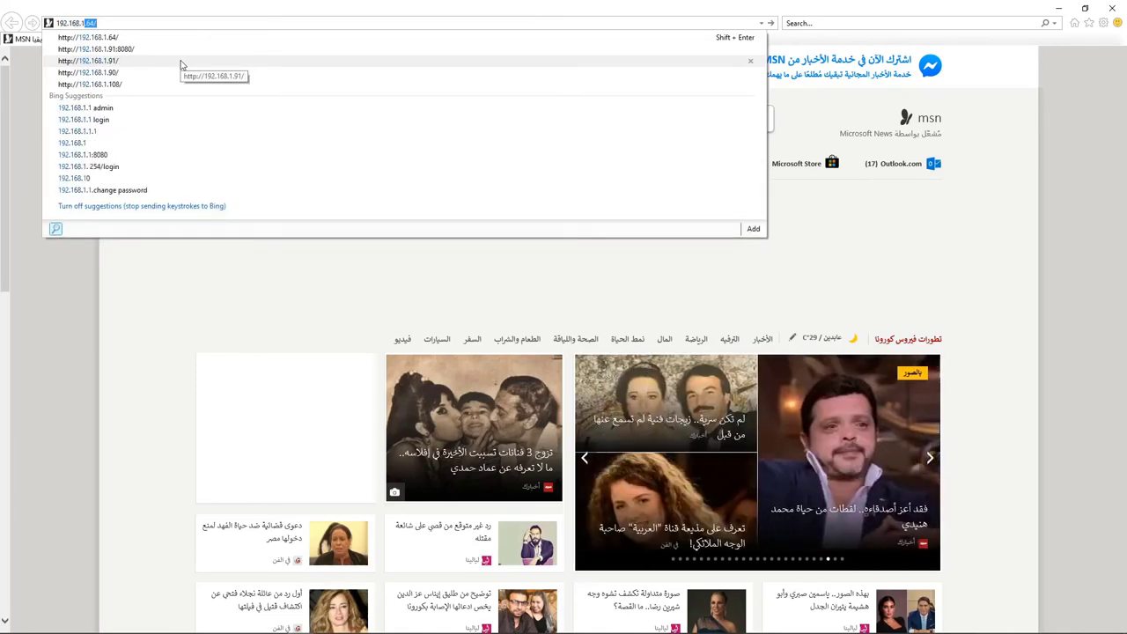
{"action": "type", "text": ".64"}
{"action": "key", "text": "Return"}
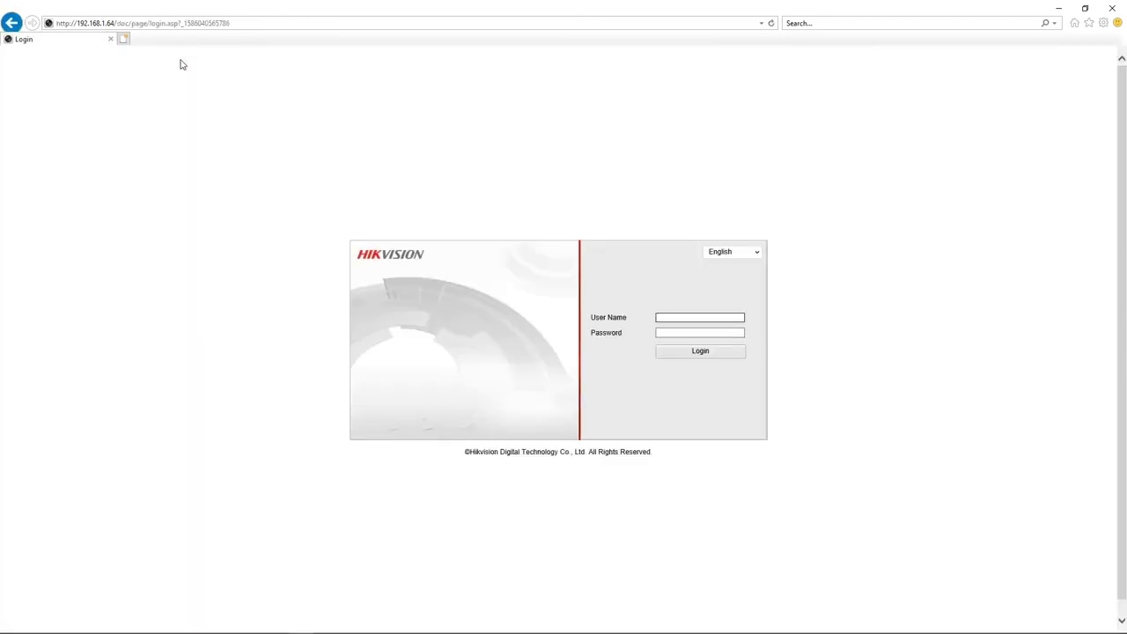
Log in to the camera as admin with the account password and allow the WebVideoActiveX add-on to run.
{"action": "type", "text": "admin"}
{"action": "key", "text": "Tab"}
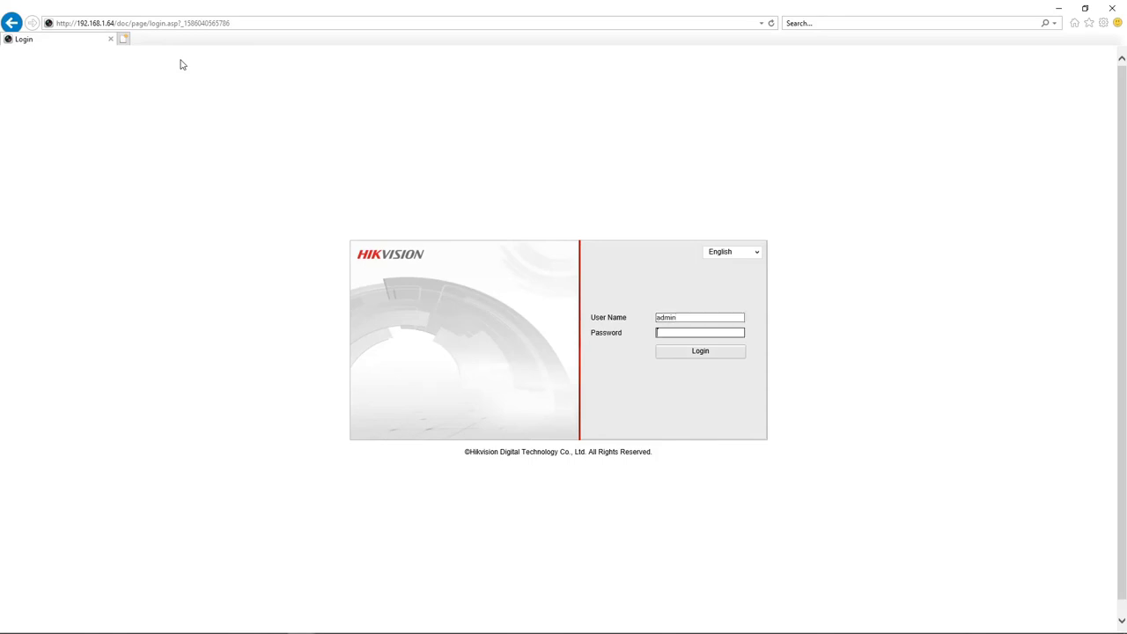
{"action": "type", "text": "*********"}
{"action": "key", "text": "Return"}
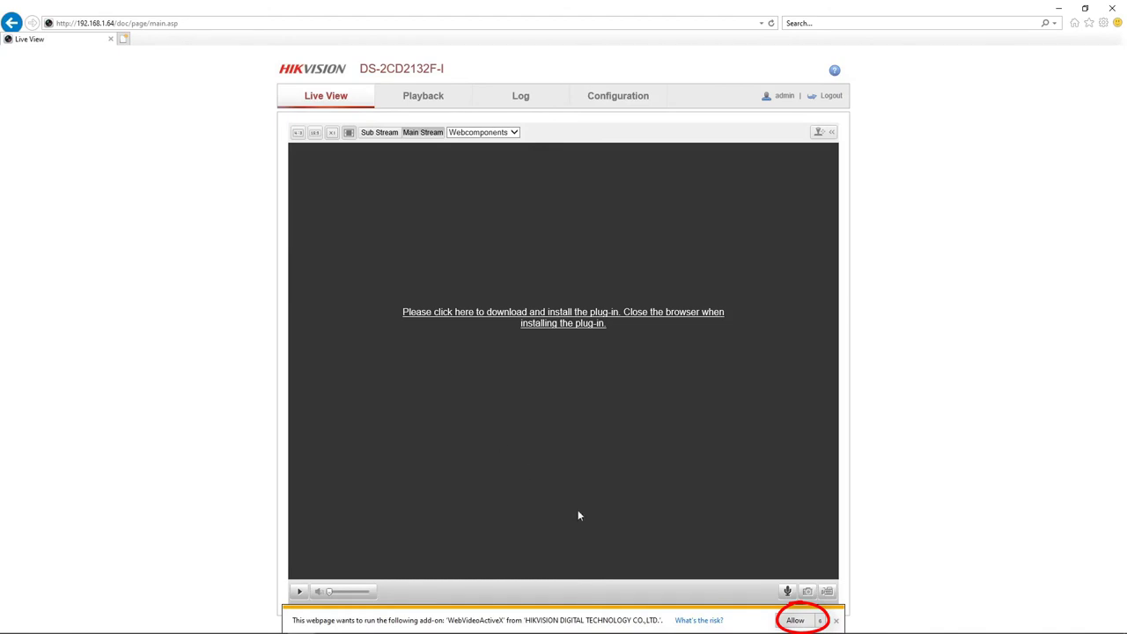
{"action": "left_click", "coordinate": [795, 621]}
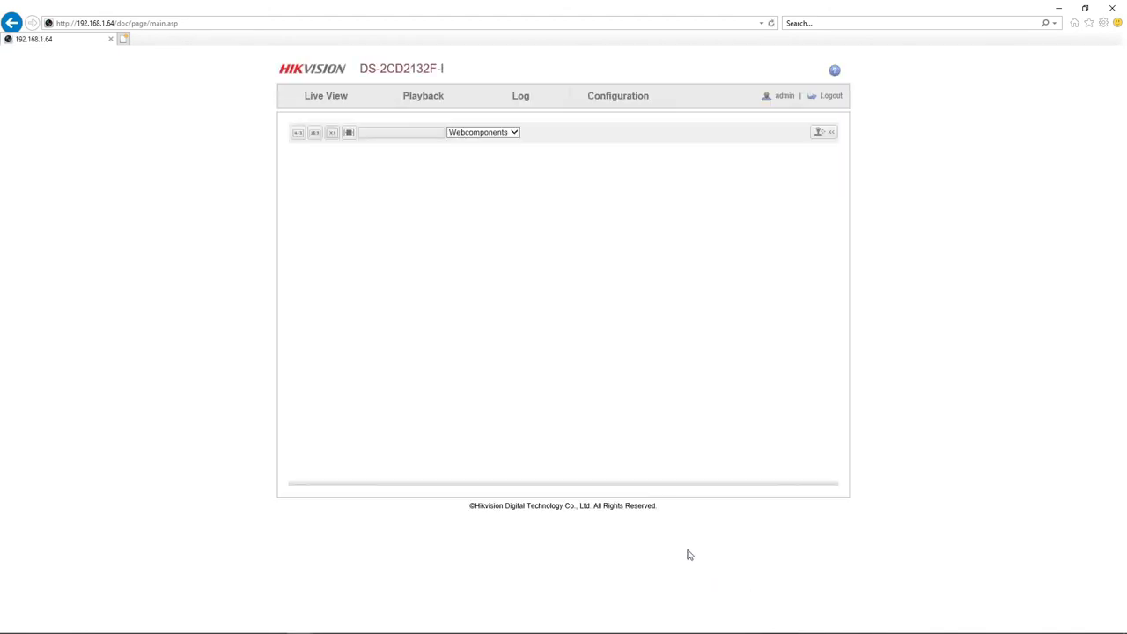